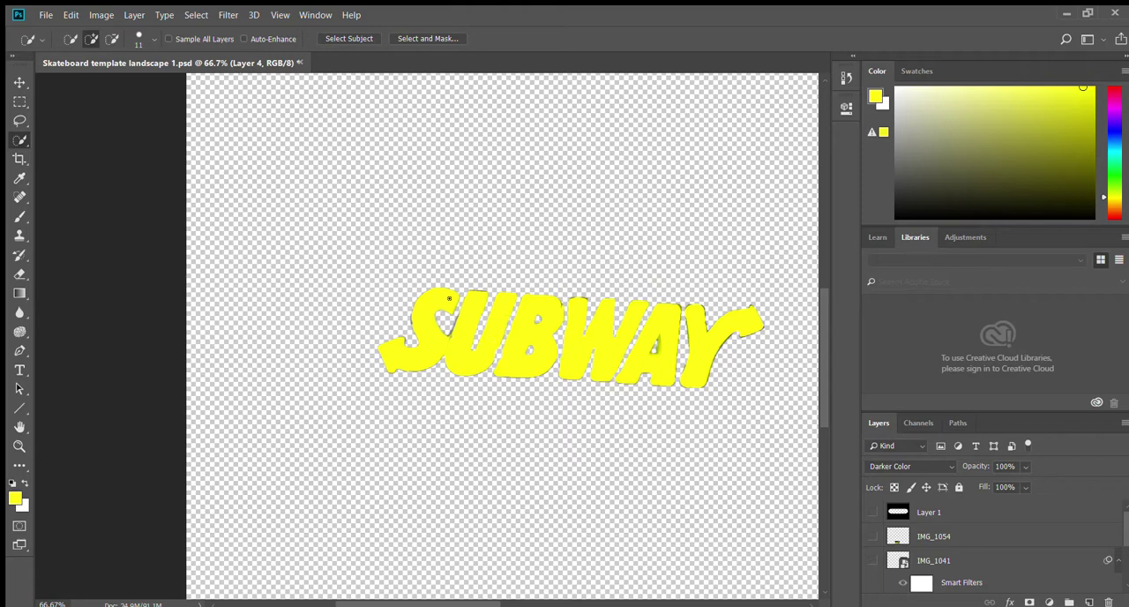
Brush the Quick Selection tool down the top of the S in SUBWAY.
{"action": "left_click_drag", "start_coordinate": [448, 298], "coordinate": [431, 346]}
Grow the quick selection over the U and part of the B, shifting the colour toward blue.
{"action": "left_click", "coordinate": [424, 315]}
{"action": "left_click", "coordinate": [930, 146]}
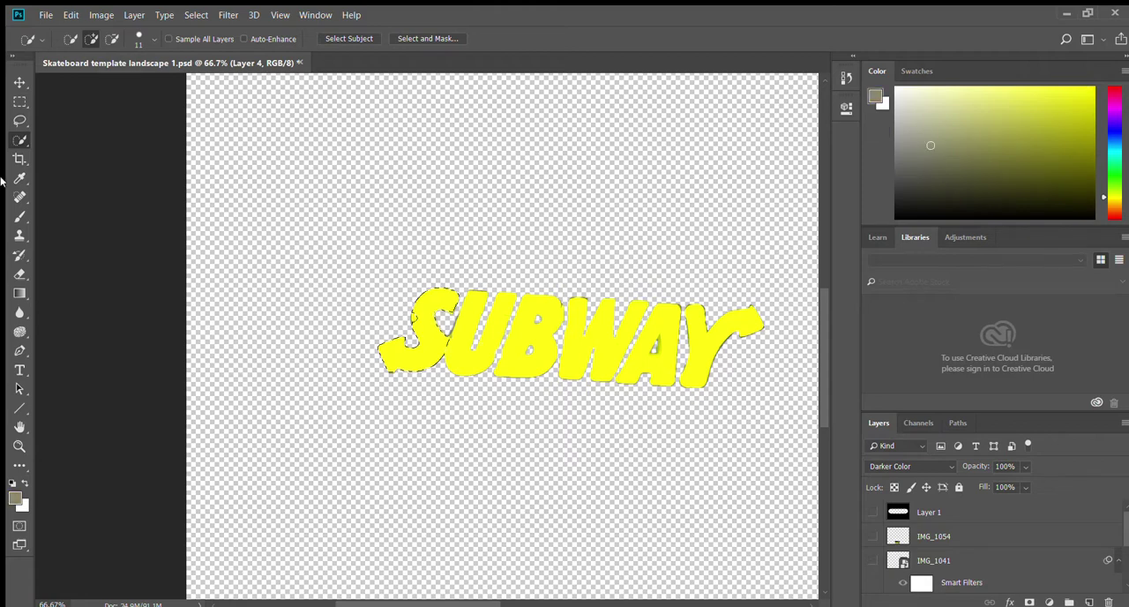
{"action": "left_click_drag", "start_coordinate": [1105, 157], "coordinate": [1105, 137]}
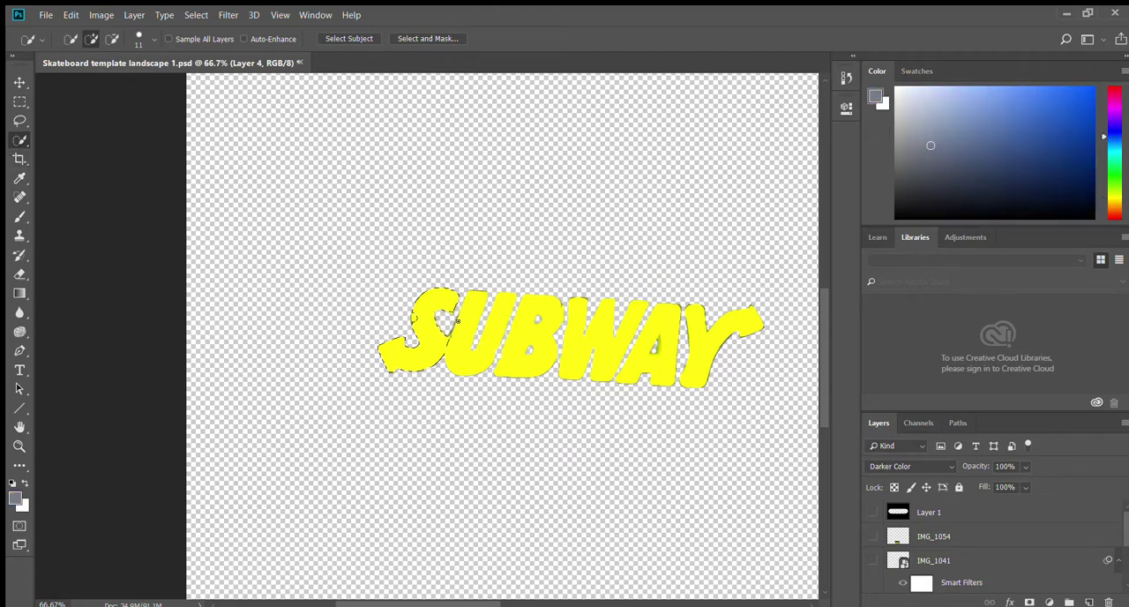
{"action": "left_click_drag", "start_coordinate": [465, 338], "coordinate": [501, 307]}
{"action": "left_click_drag", "start_coordinate": [505, 325], "coordinate": [532, 367]}
Choose a green foreground colour and reshape the selection to enclose S, U and B.
{"action": "left_click", "coordinate": [1115, 169]}
{"action": "left_click", "coordinate": [1084, 147]}
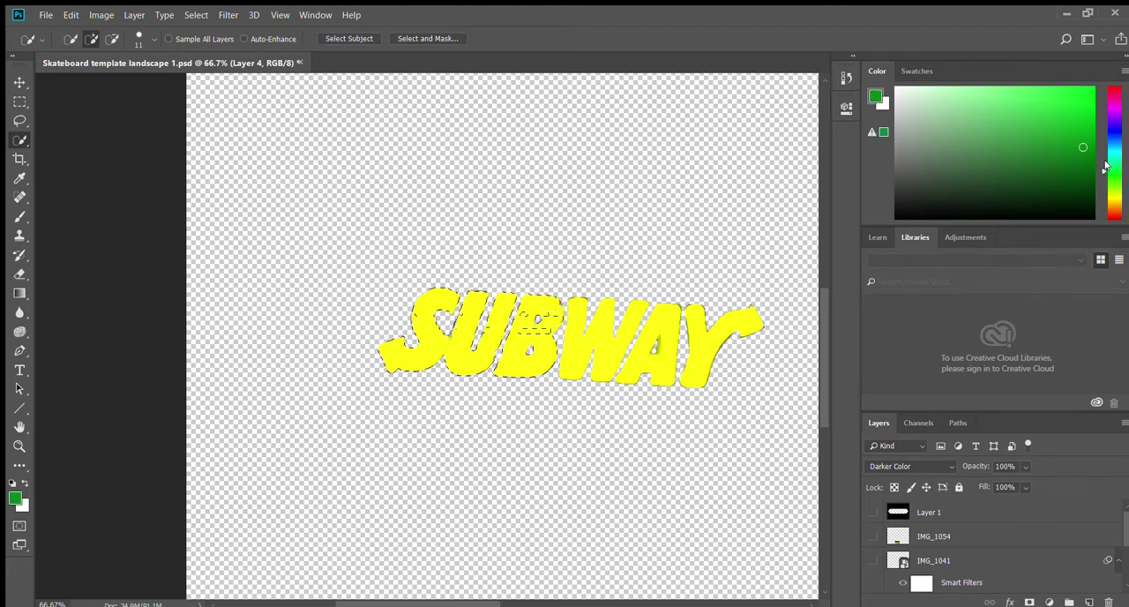
{"action": "left_click", "coordinate": [1113, 163]}
{"action": "left_click", "coordinate": [1114, 169]}
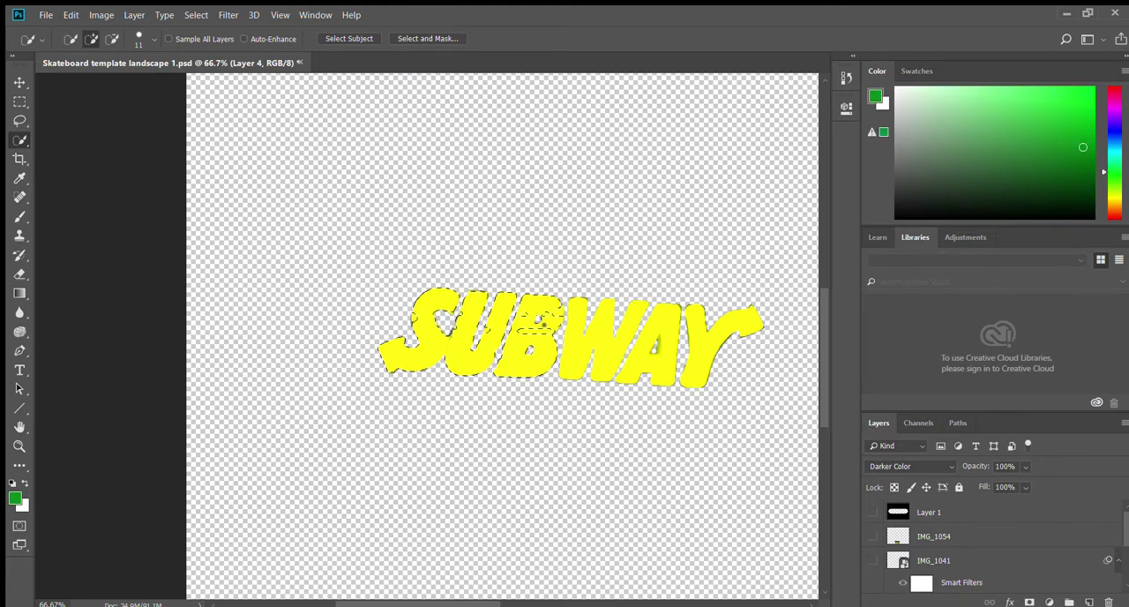
{"action": "left_click_drag", "start_coordinate": [494, 353], "coordinate": [545, 314]}
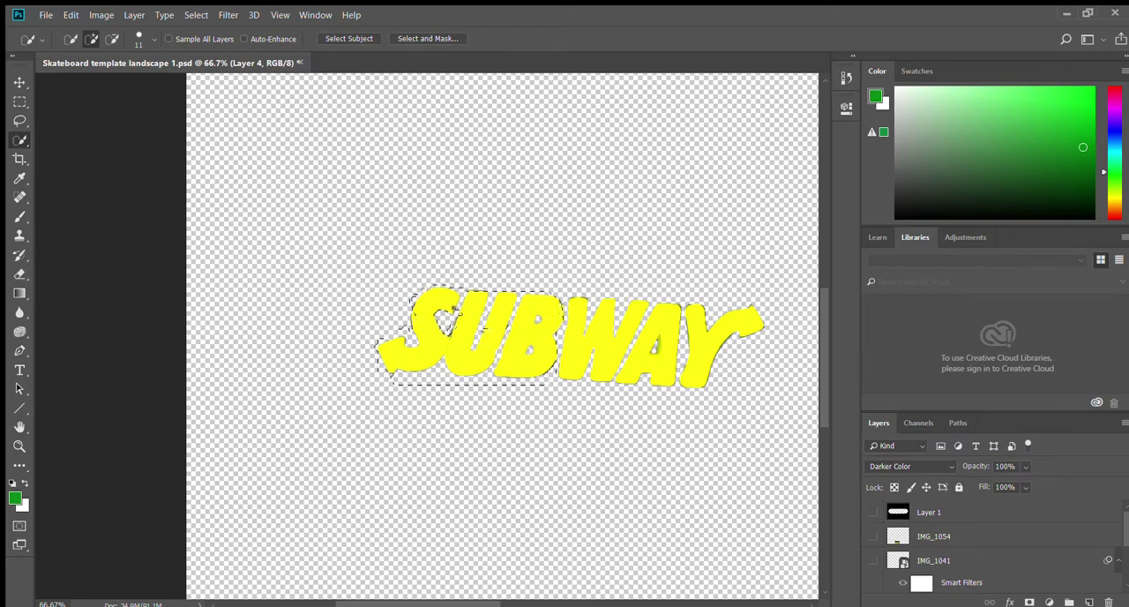
Brush green over the S, U and B inside the selection.
{"action": "left_click", "coordinate": [20, 216]}
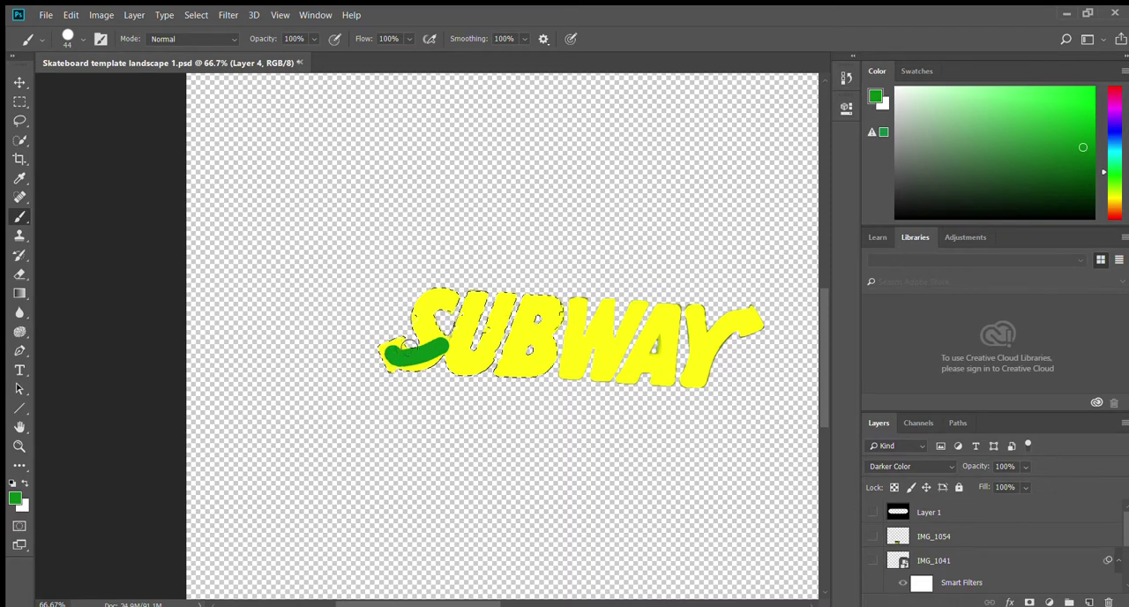
{"action": "mouse_move", "coordinate": [408, 342]}
{"action": "left_mouse_down"}
{"action": "mouse_move", "coordinate": [388, 353]}
{"action": "mouse_move", "coordinate": [404, 313]}
{"action": "left_mouse_up"}
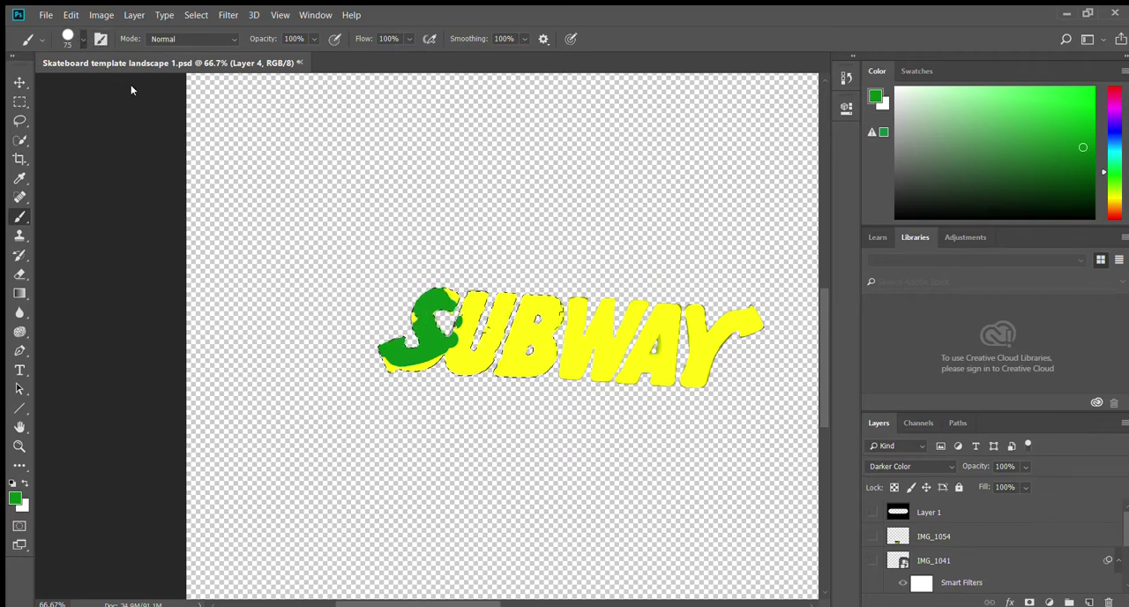
{"action": "mouse_move", "coordinate": [468, 318]}
{"action": "left_mouse_down"}
{"action": "mouse_move", "coordinate": [509, 334]}
{"action": "mouse_move", "coordinate": [556, 318]}
{"action": "mouse_move", "coordinate": [519, 351]}
{"action": "mouse_move", "coordinate": [384, 364]}
{"action": "mouse_move", "coordinate": [452, 326]}
{"action": "mouse_move", "coordinate": [547, 300]}
{"action": "mouse_move", "coordinate": [541, 381]}
{"action": "mouse_move", "coordinate": [535, 370]}
{"action": "left_mouse_up"}
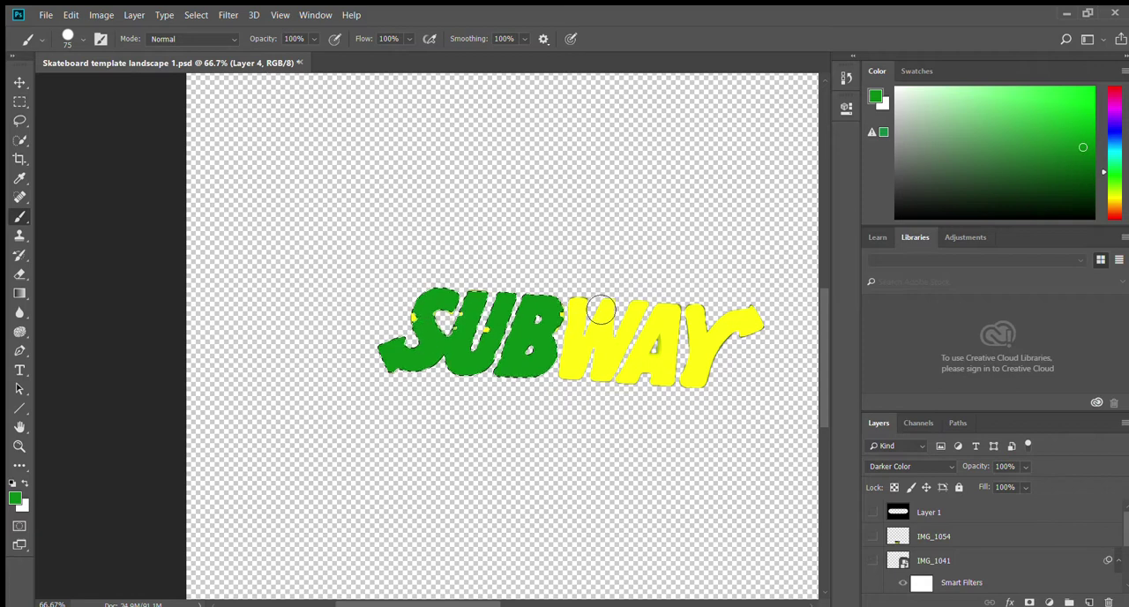
{"action": "left_click", "coordinate": [20, 139]}
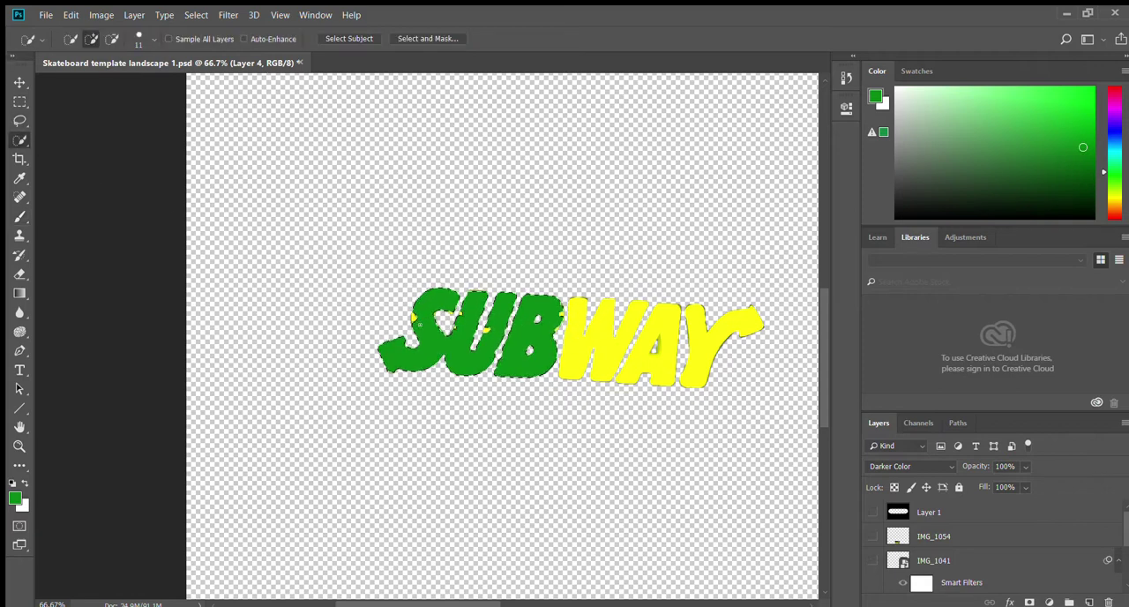
Deselect and paint green over the dark streaks in U and B, sampling the B's colour.
{"action": "key", "text": "ctrl+d"}
{"action": "left_click", "coordinate": [20, 216]}
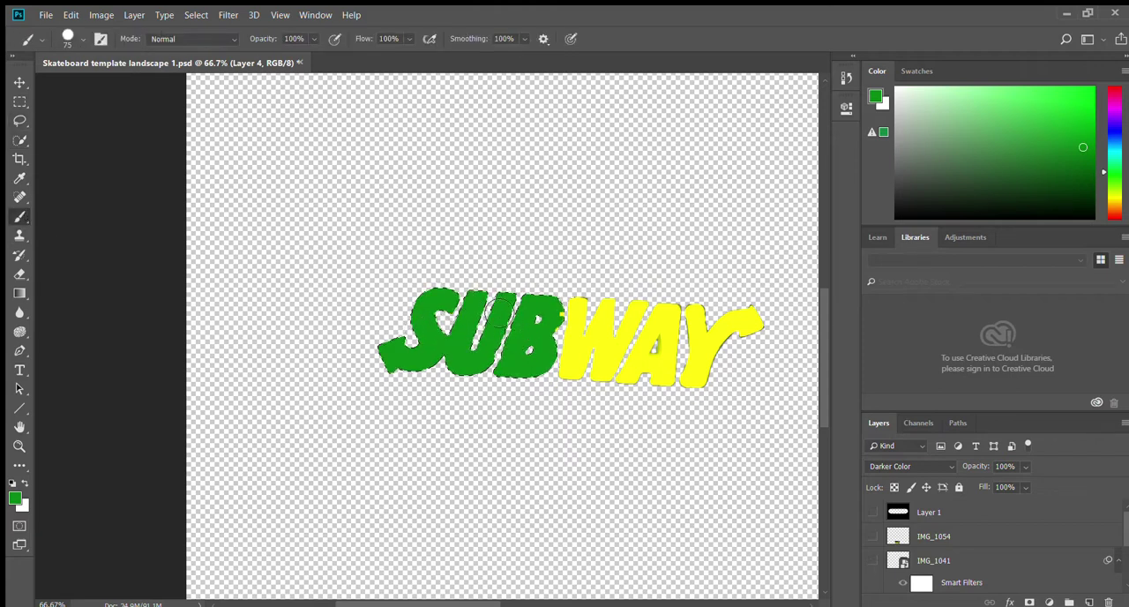
{"action": "left_click_drag", "start_coordinate": [494, 309], "coordinate": [565, 322]}
{"action": "left_click", "coordinate": [20, 178]}
{"action": "left_click", "coordinate": [543, 327]}
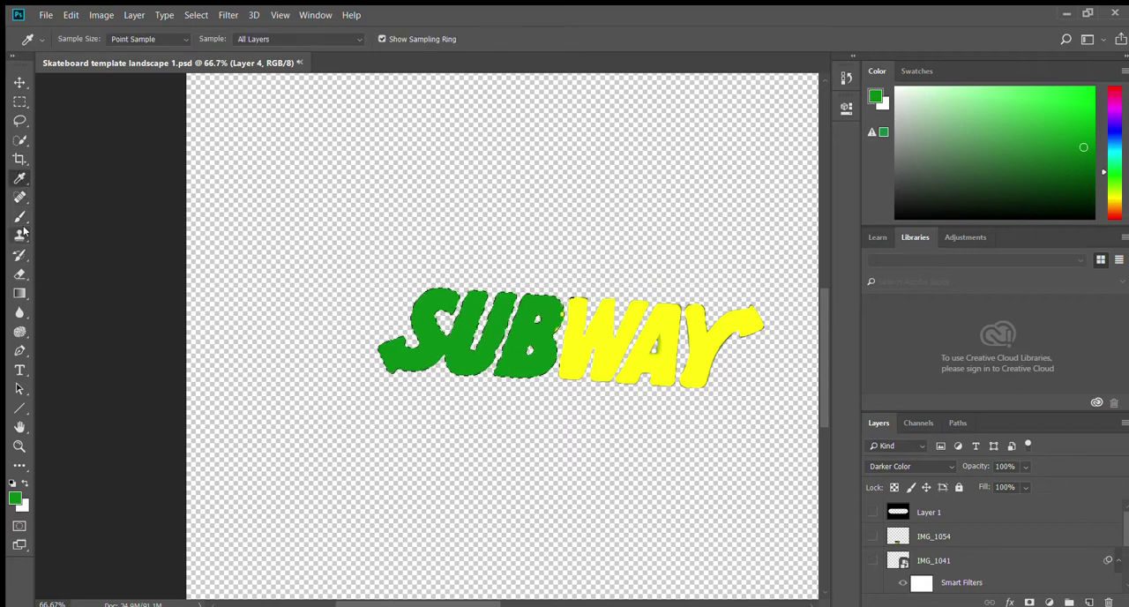
{"action": "left_click", "coordinate": [20, 141]}
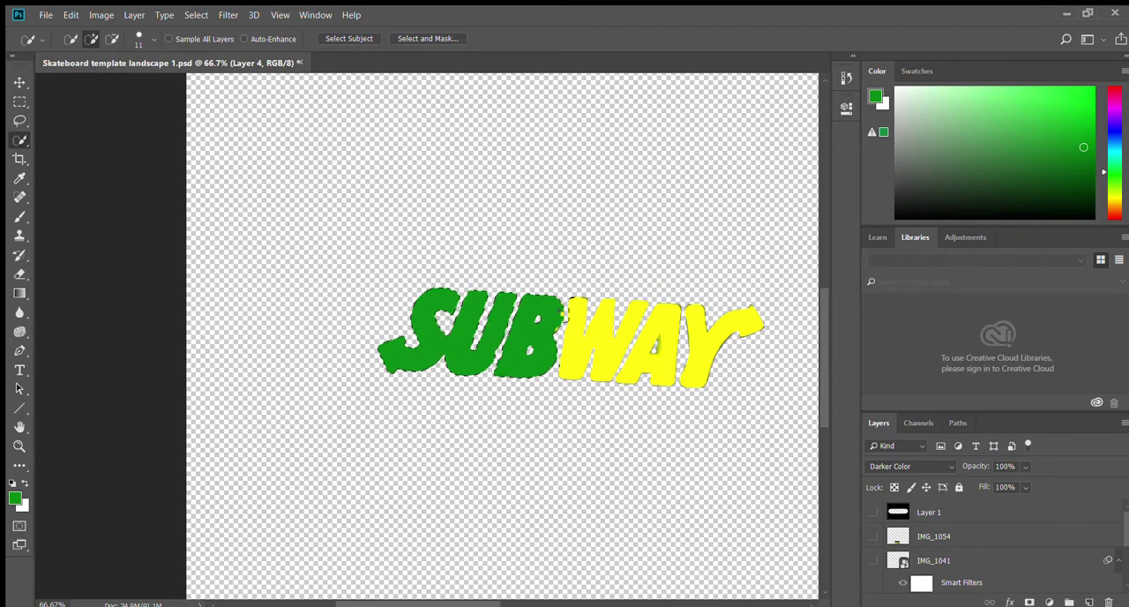
{"action": "left_click", "coordinate": [21, 216]}
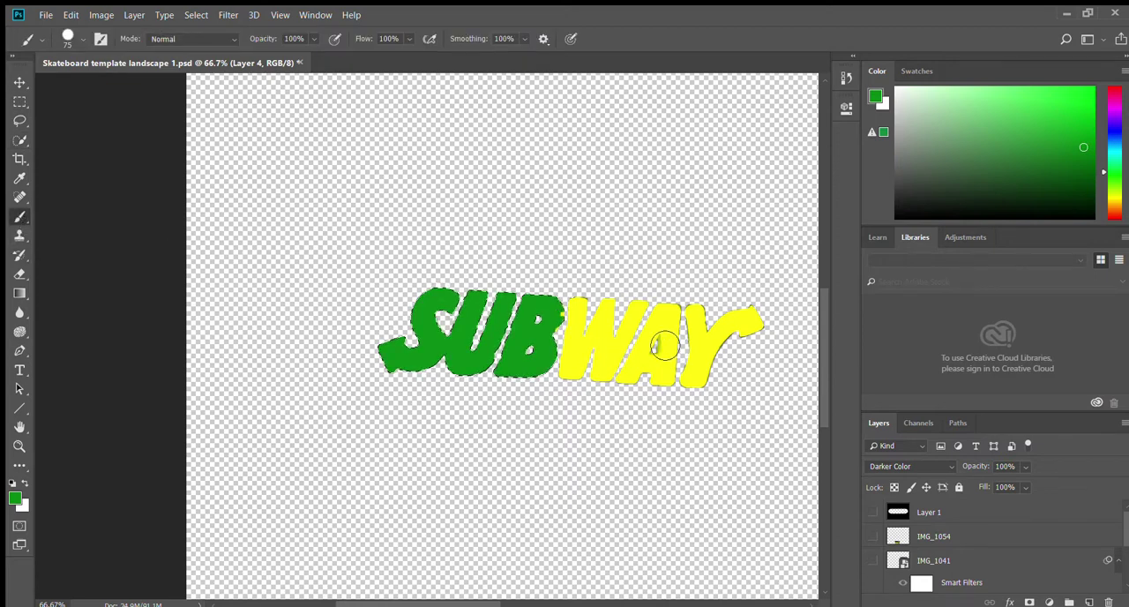